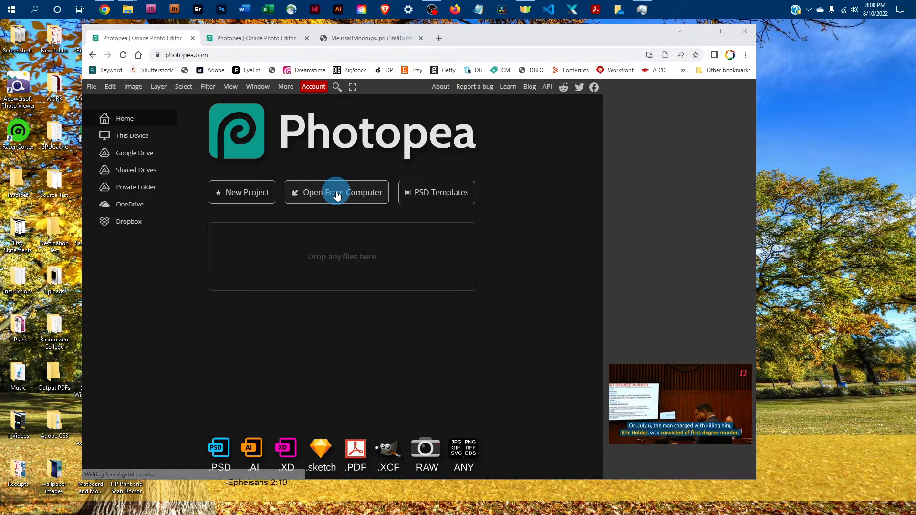
# Step: Switch to the browser tab with the business card mockup and check that the Layers panel is enabled
pyautogui.click(259, 39)
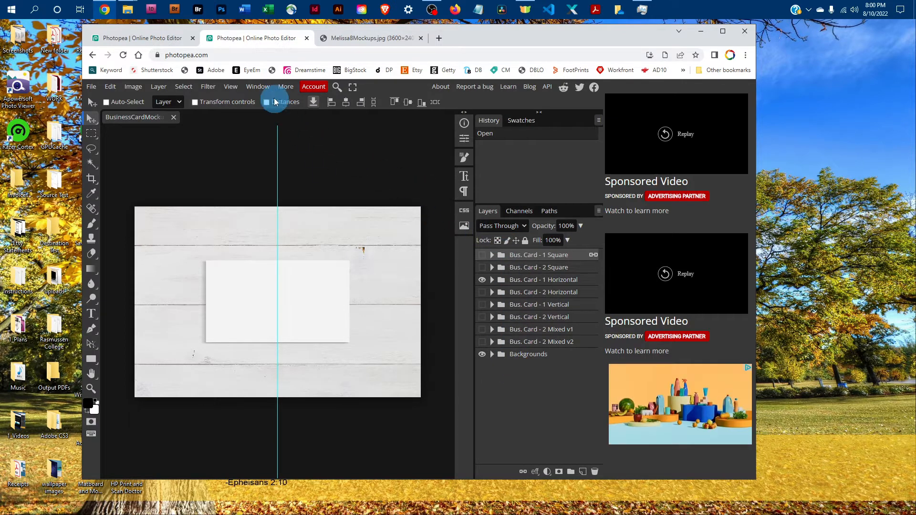
pyautogui.click(256, 88)
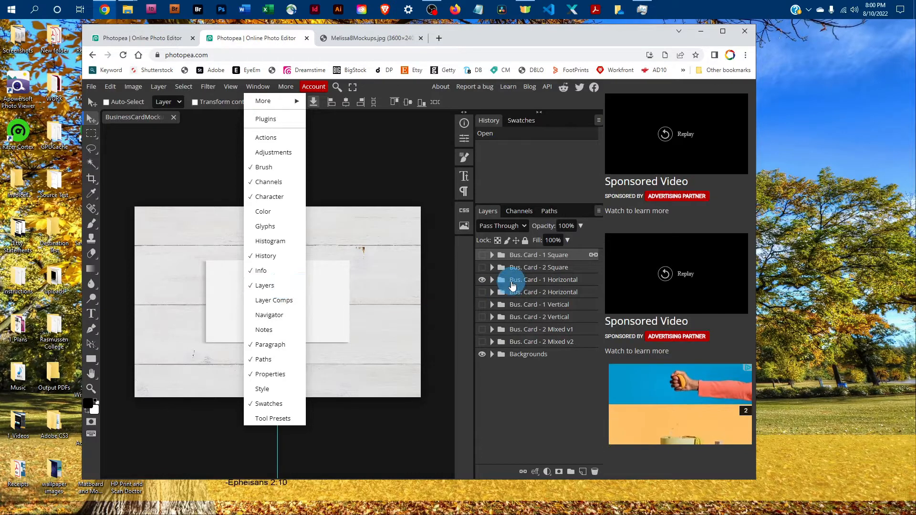
pyautogui.click(514, 385)
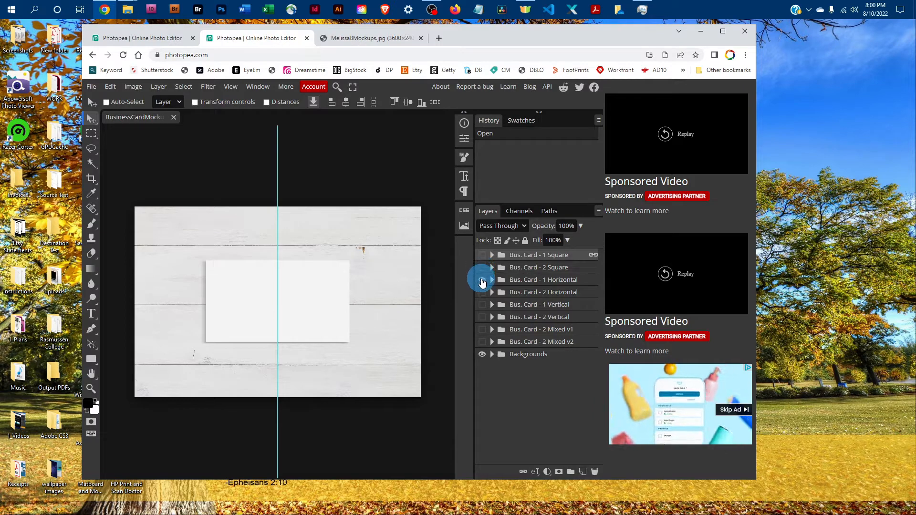
# Step: Preview the 2 Square, 1 Square and 2 Horizontal card groups, leaving only Bus. Card - 2 Horizontal and Backgrounds visible
pyautogui.click(482, 267)
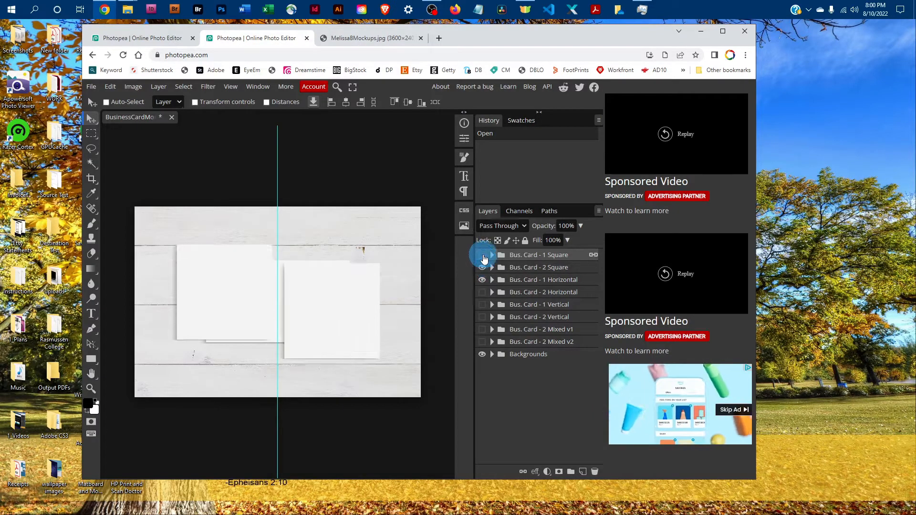
pyautogui.click(482, 255)
pyautogui.click(483, 292)
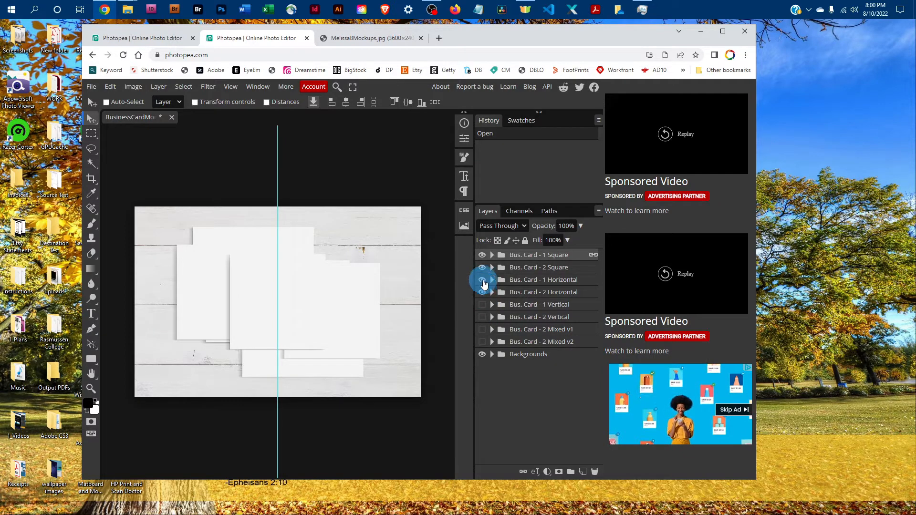
pyautogui.click(483, 280)
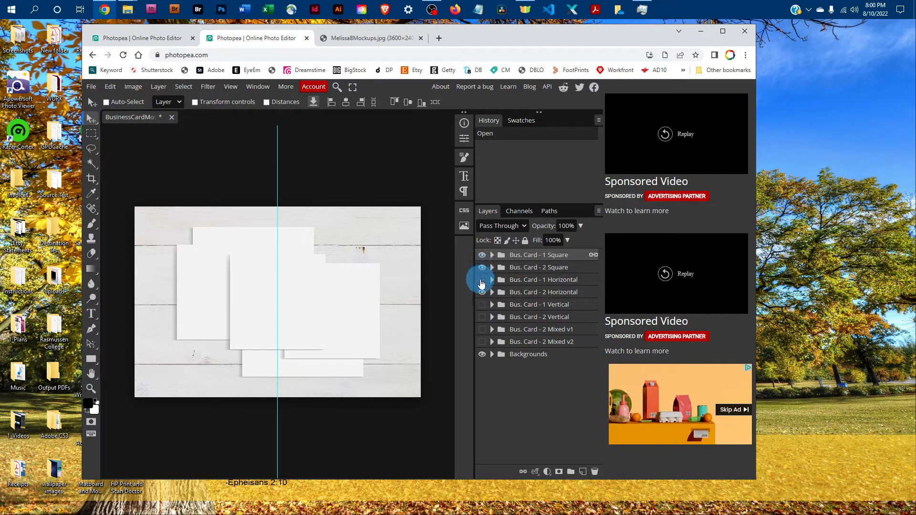
pyautogui.click(482, 294)
pyautogui.click(482, 267)
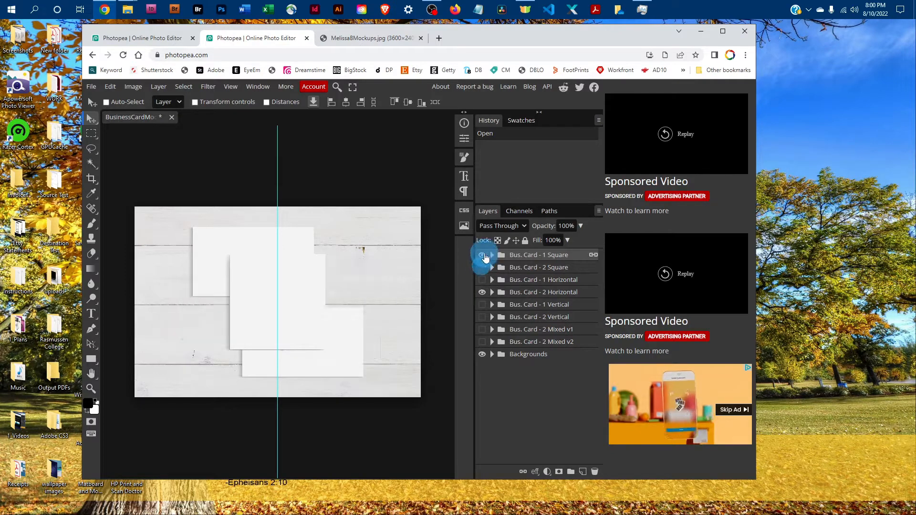
pyautogui.click(483, 256)
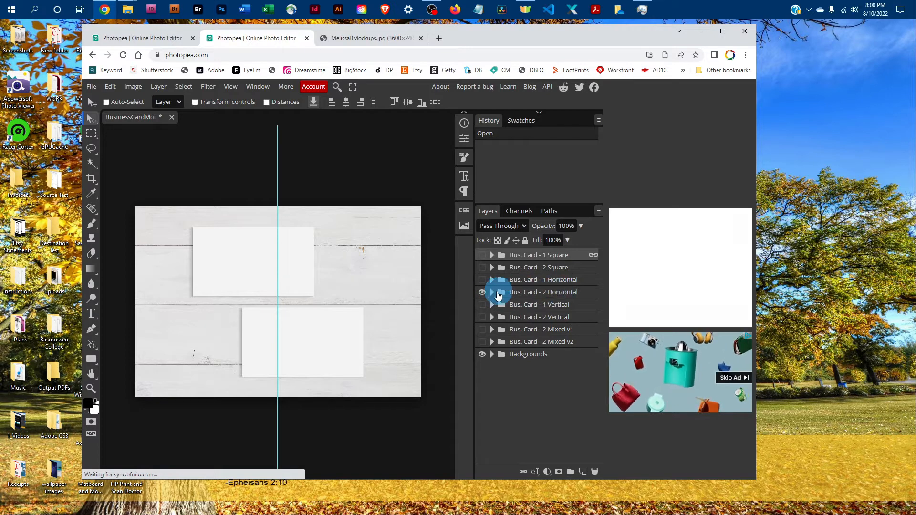
# Step: Look inside the Bus. Card - 2 Horizontal group, and switch visibility from it back to Bus. Card - 1 Horizontal
pyautogui.click(493, 293)
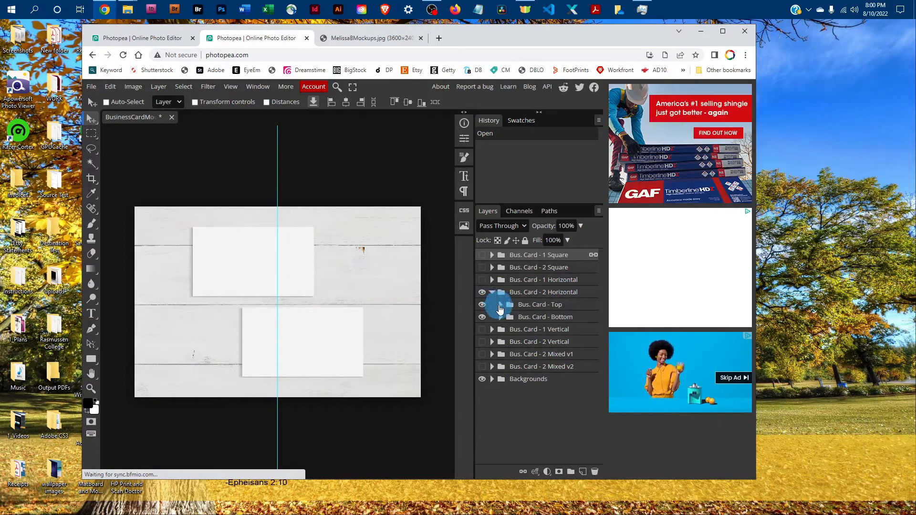
pyautogui.click(489, 291)
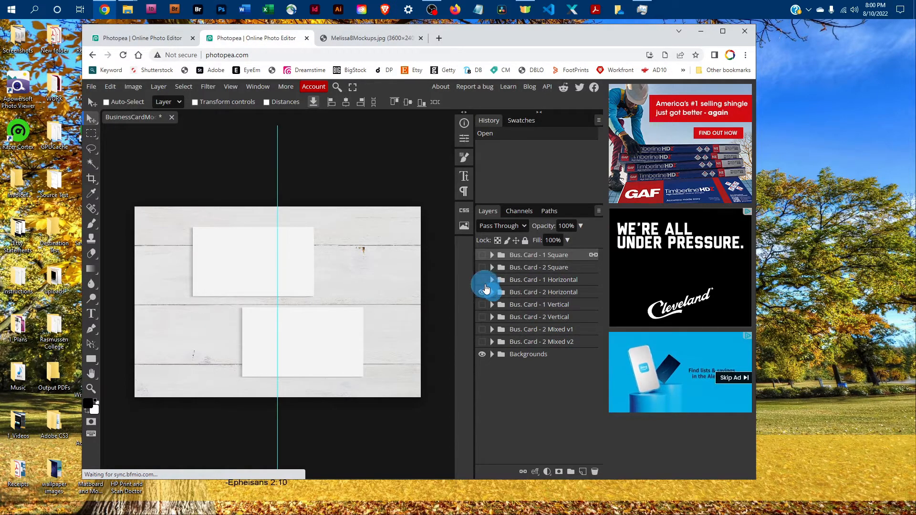
pyautogui.click(482, 281)
pyautogui.click(483, 292)
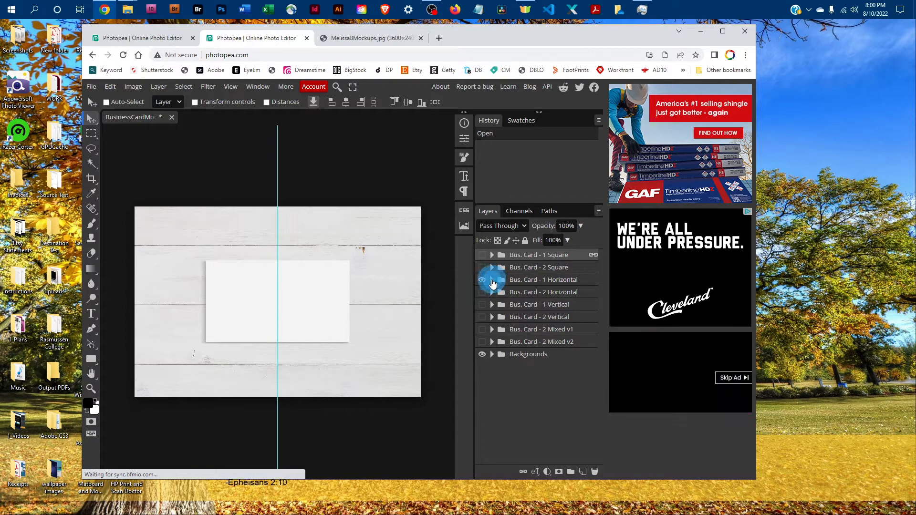
# Step: Expand the Bus. Card - 1 Horizontal group and open its Design - Business Card smart object for editing
pyautogui.click(492, 280)
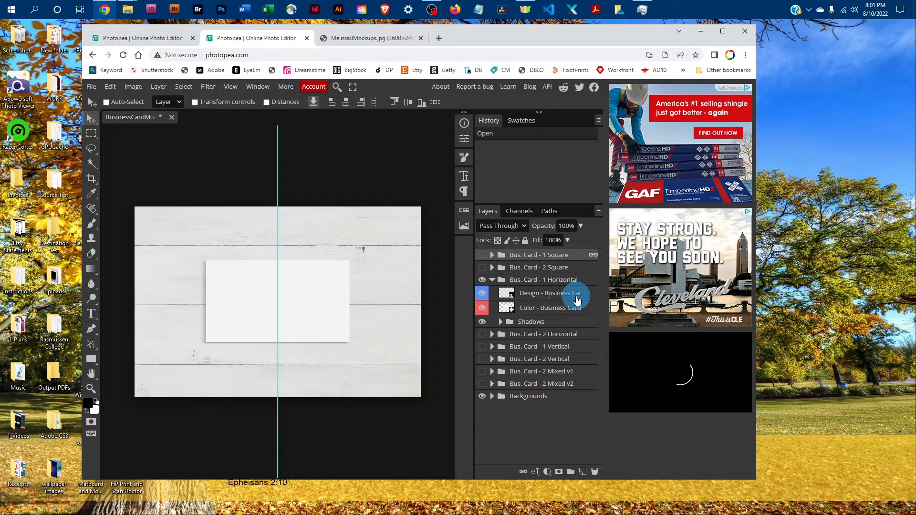
pyautogui.click(505, 295)
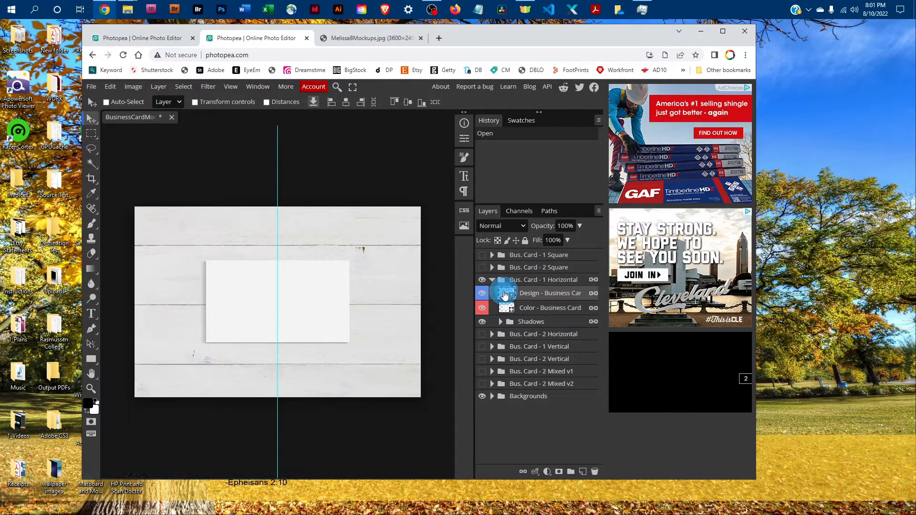
pyautogui.doubleClick(505, 296)
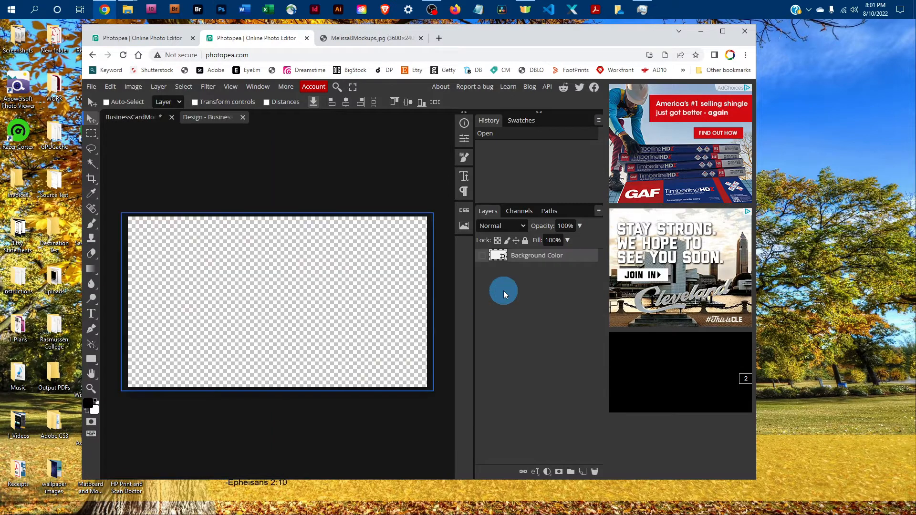
# Step: Open the BusinessCardYourDesign file from the 1_Art folder as a separate document
pyautogui.click(96, 89)
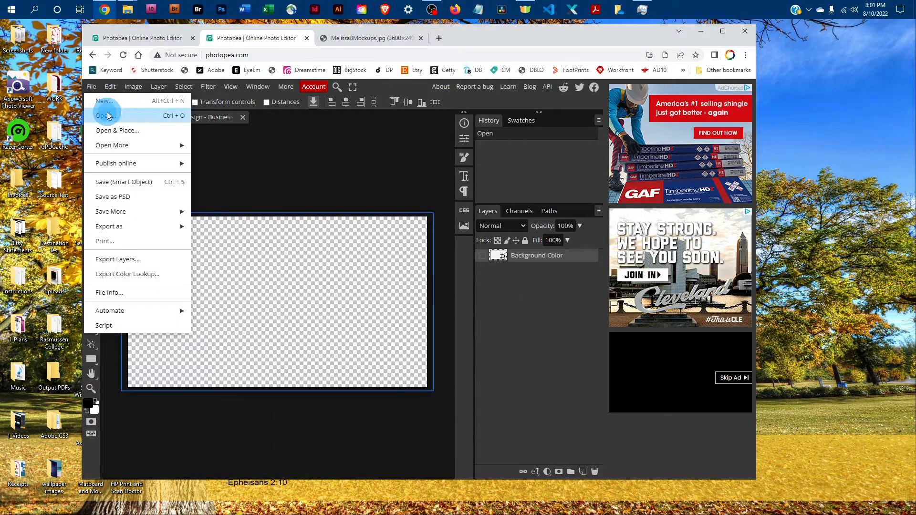
pyautogui.click(291, 138)
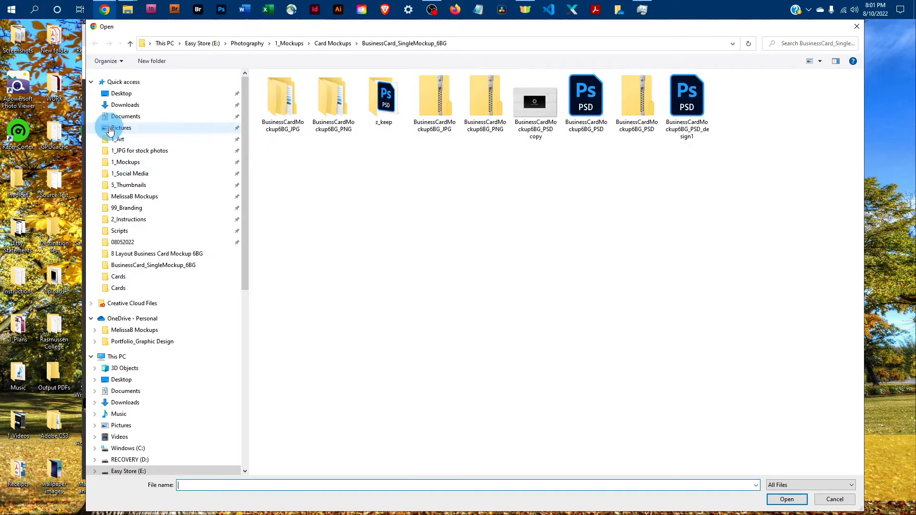
pyautogui.click(205, 138)
pyautogui.click(283, 98)
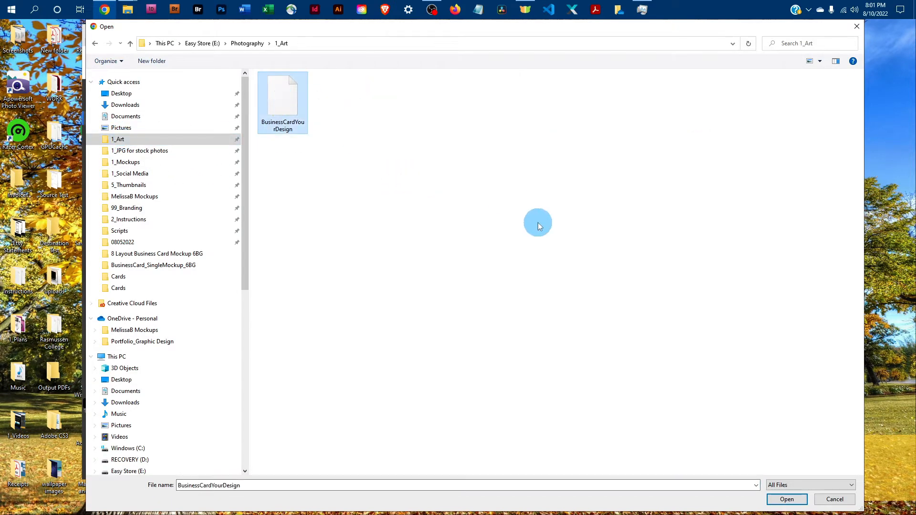
pyautogui.click(784, 501)
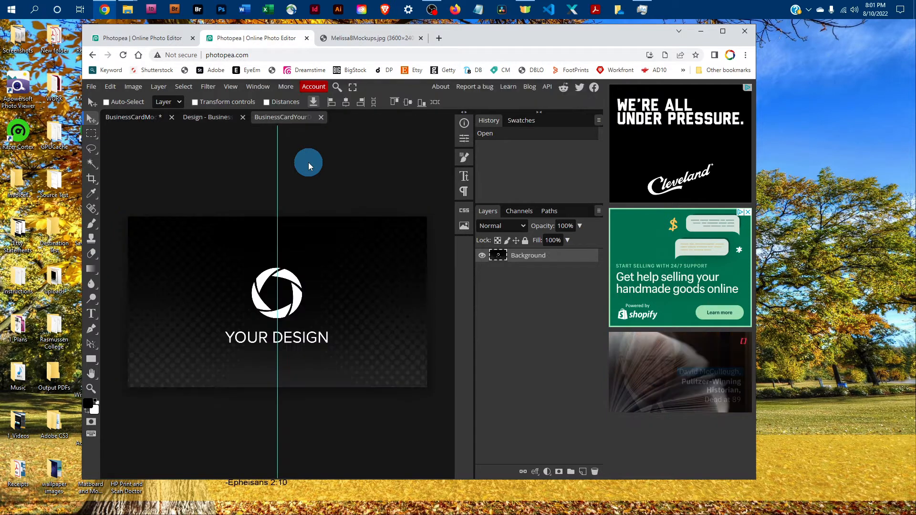
# Step: Copy the entire BusinessCardYourDesign artwork and paste it into the open Design - Business Card smart object
pyautogui.click(183, 88)
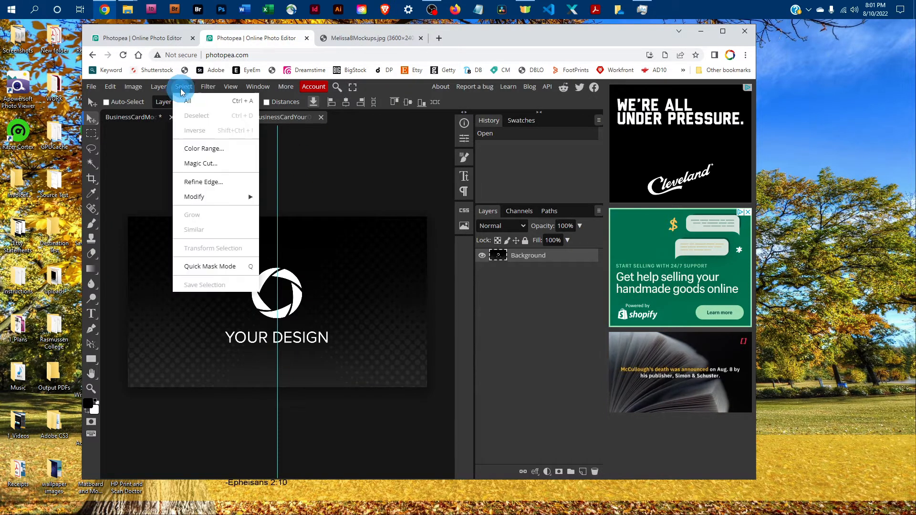
pyautogui.click(188, 102)
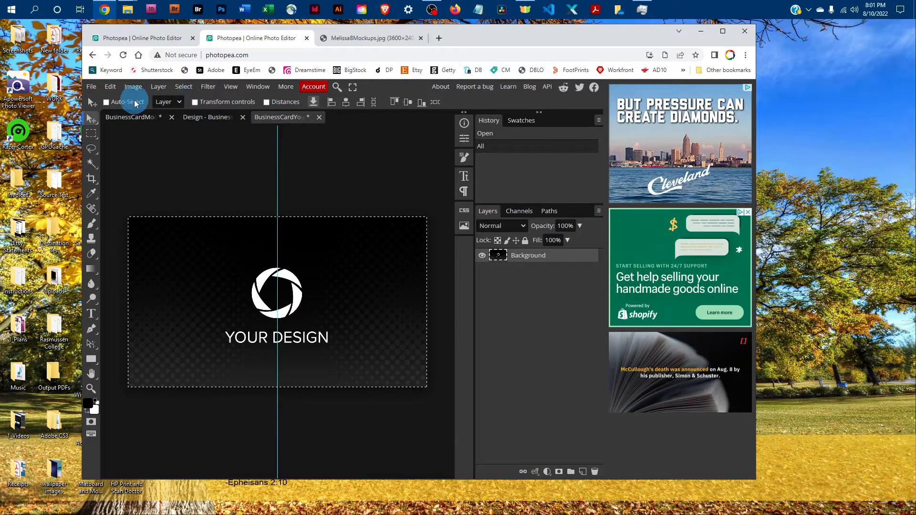
pyautogui.click(110, 87)
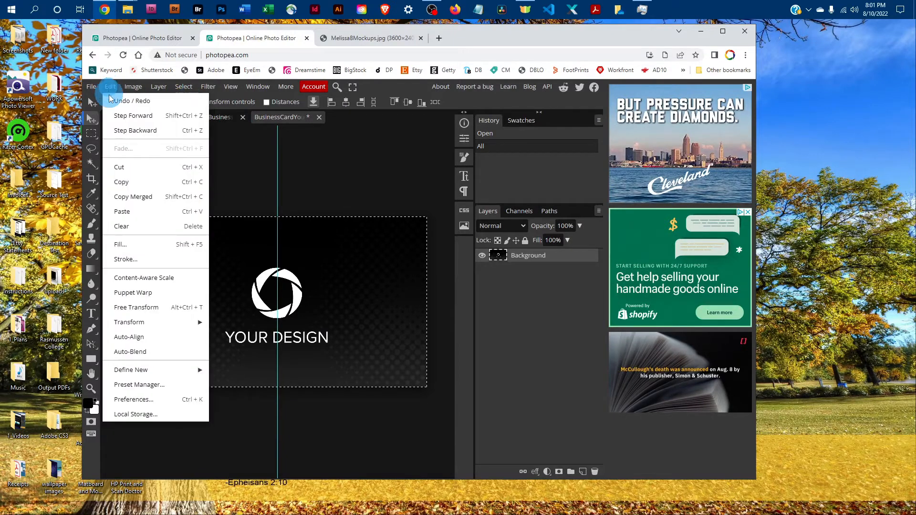
pyautogui.click(133, 184)
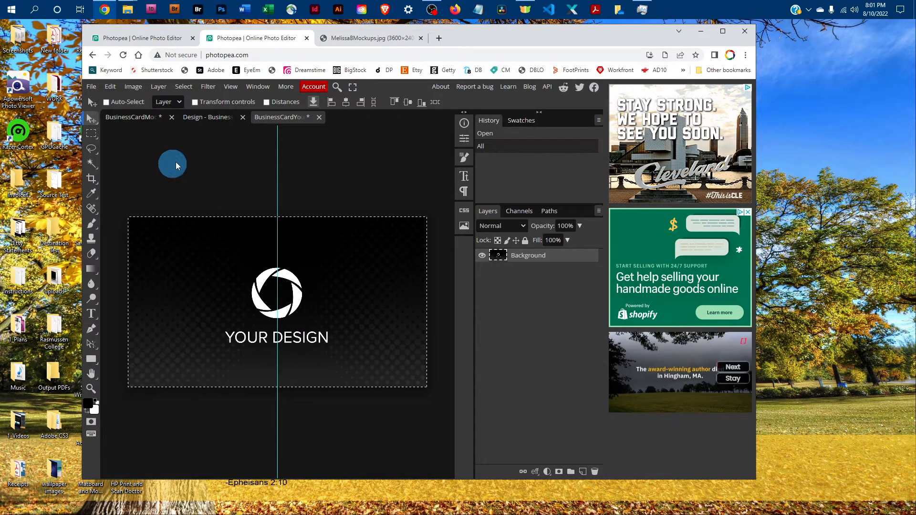
pyautogui.click(207, 118)
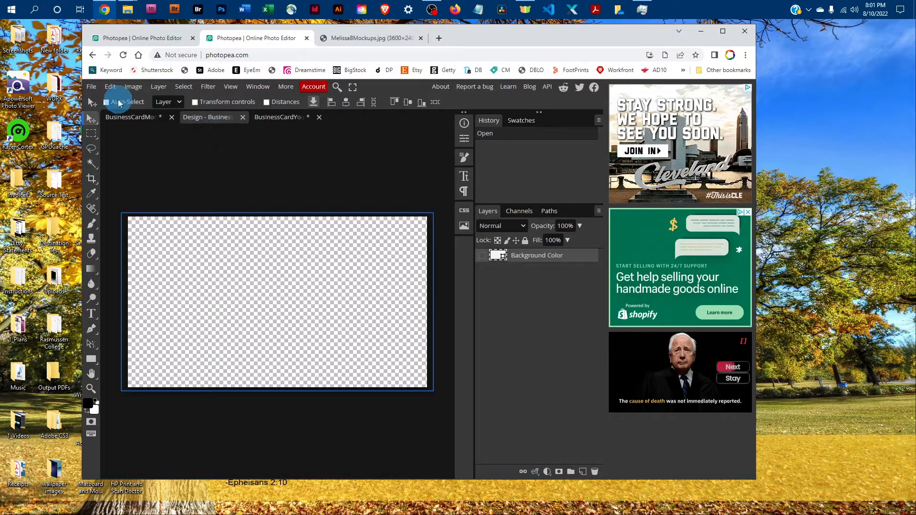
pyautogui.click(111, 87)
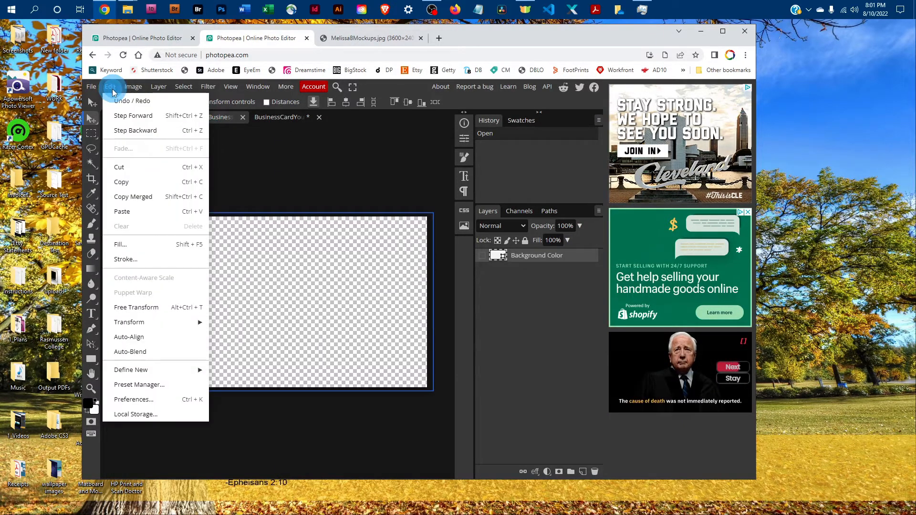
pyautogui.click(137, 215)
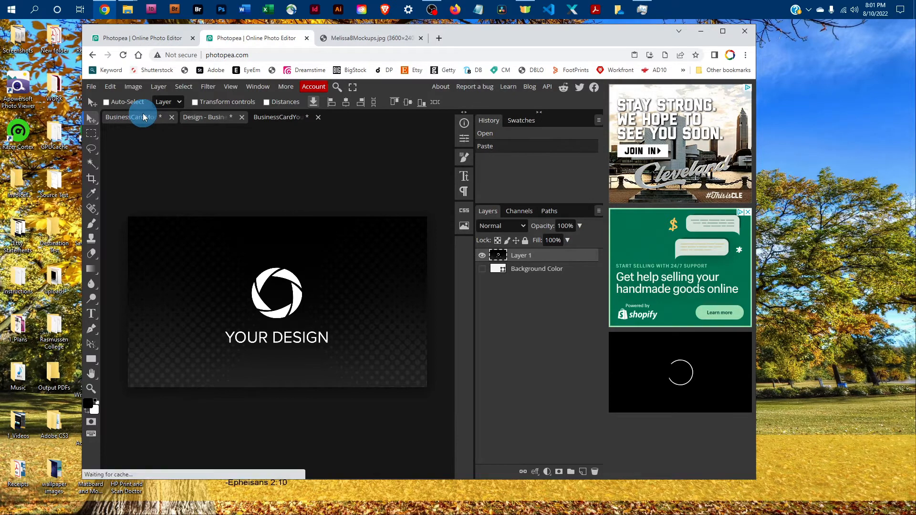
# Step: Scale the pasted design proportionally to about 100.8% with Free Transform, extending it slightly past the upper-left corner
pyautogui.click(110, 89)
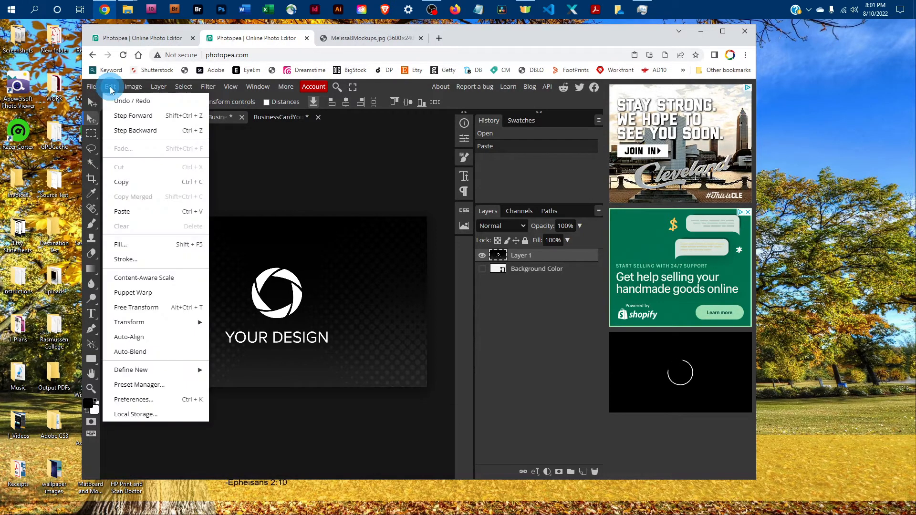
pyautogui.click(139, 310)
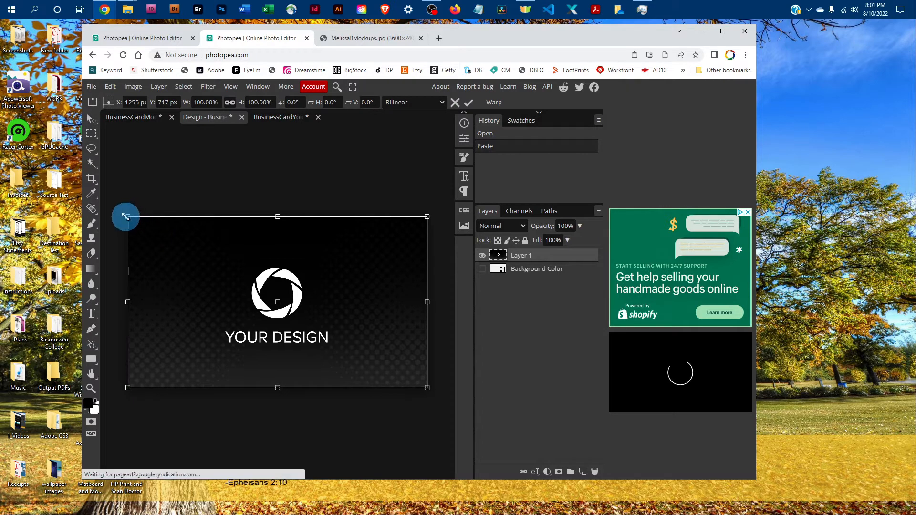
pyautogui.moveTo(127, 216)
pyautogui.mouseDown()
pyautogui.moveTo(167, 242)
pyautogui.moveTo(125, 216)
pyautogui.mouseUp()
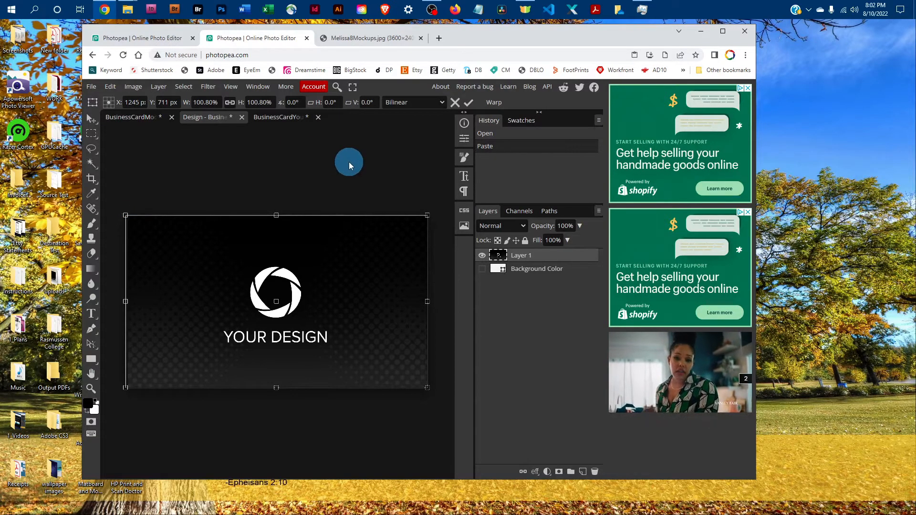
# Step: Save the edited smart object, and close both it and the BusinessCardYourDesign document to return to the mockup
pyautogui.click(92, 88)
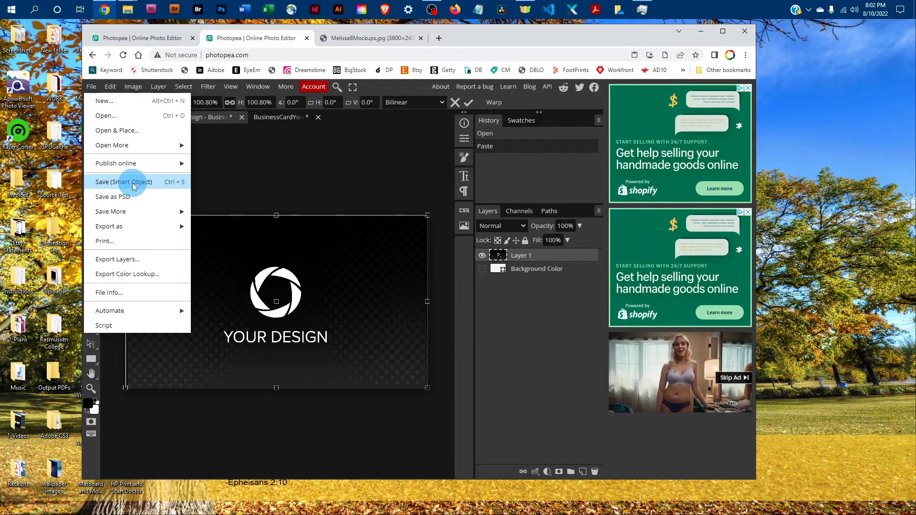
pyautogui.click(157, 182)
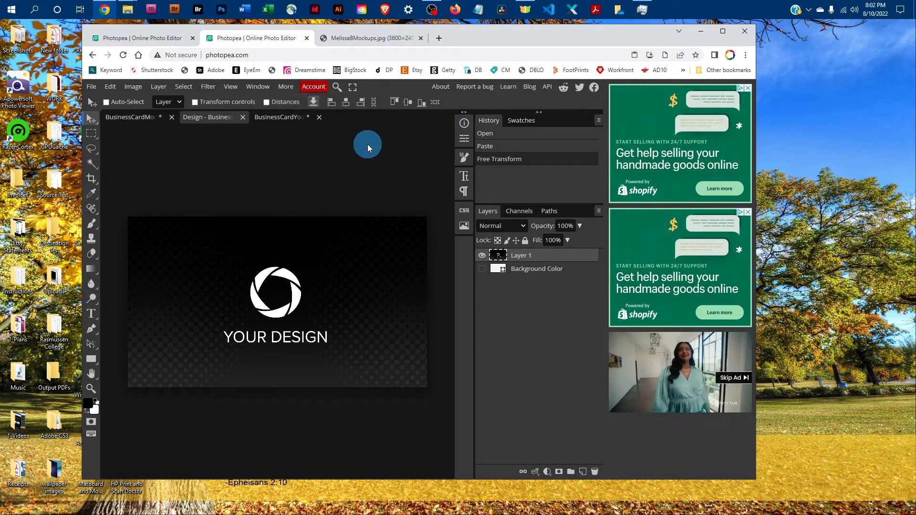
pyautogui.click(243, 118)
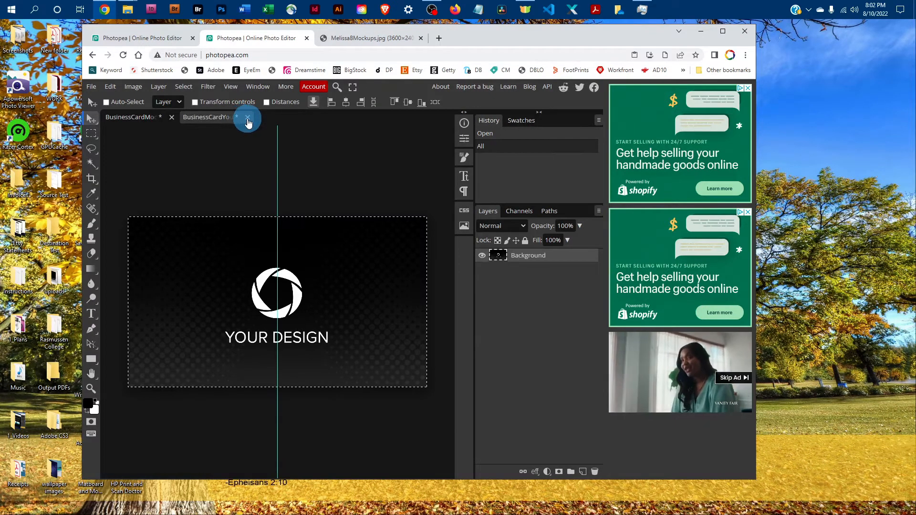
pyautogui.click(247, 118)
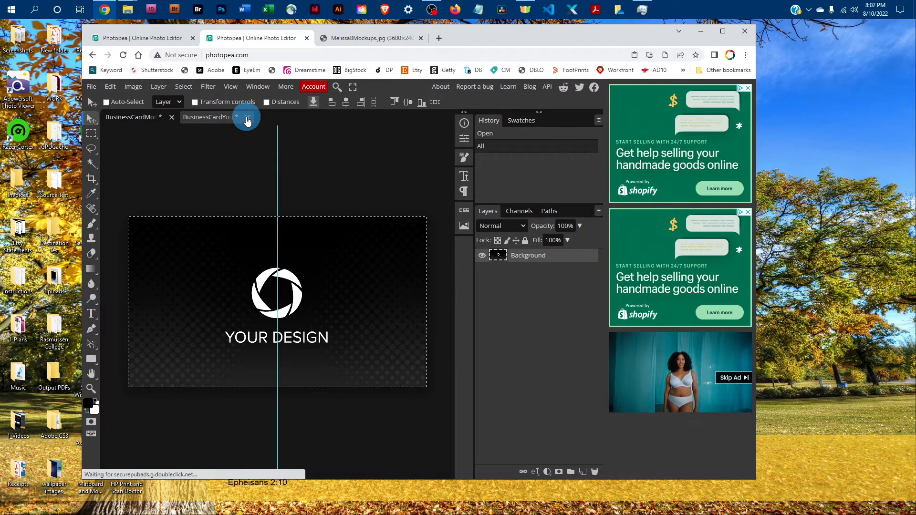
pyautogui.click(453, 122)
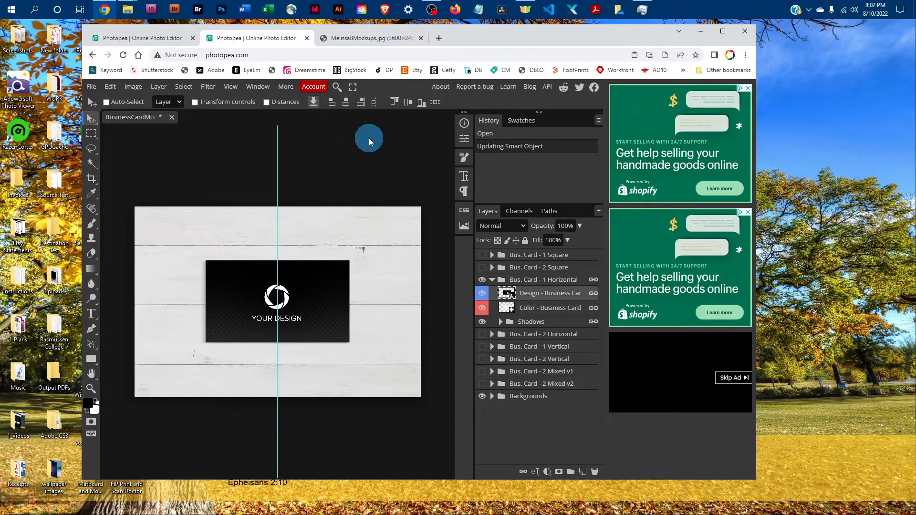
# Step: Clear all guides from the business card mockup
pyautogui.click(230, 89)
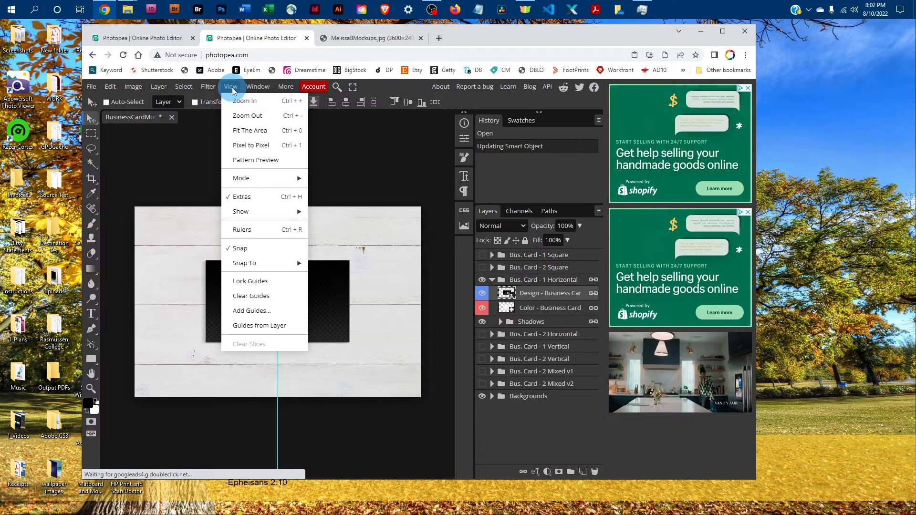
pyautogui.click(256, 296)
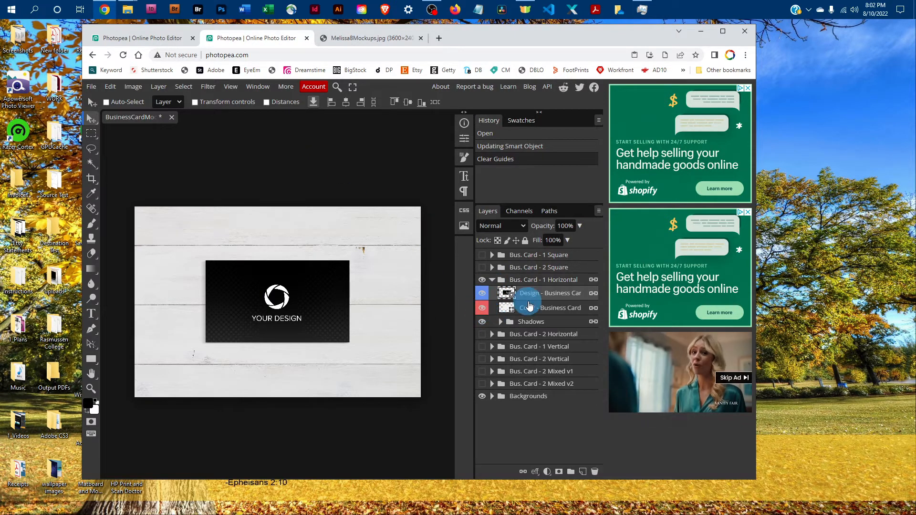
# Step: Hide the Design - Business Card layer and set the Color - Business Card layer's color to blue #7b98be
pyautogui.click(483, 296)
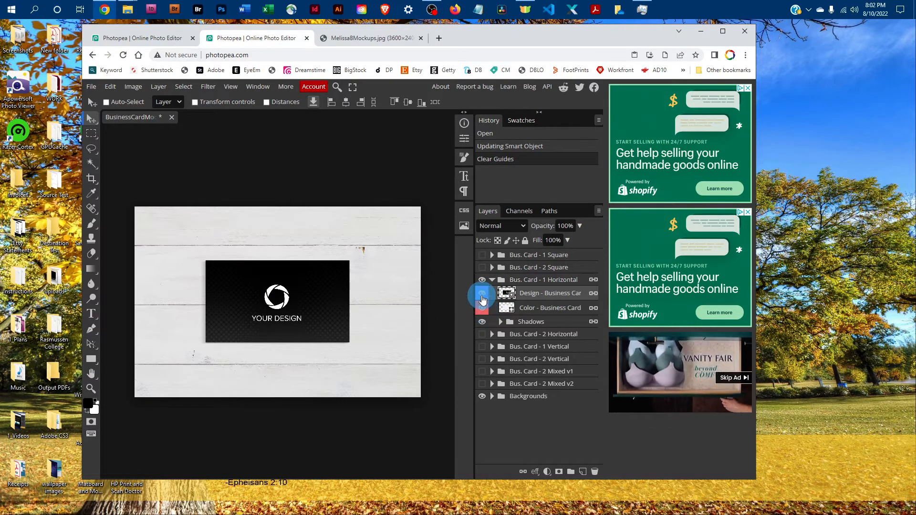
pyautogui.click(482, 296)
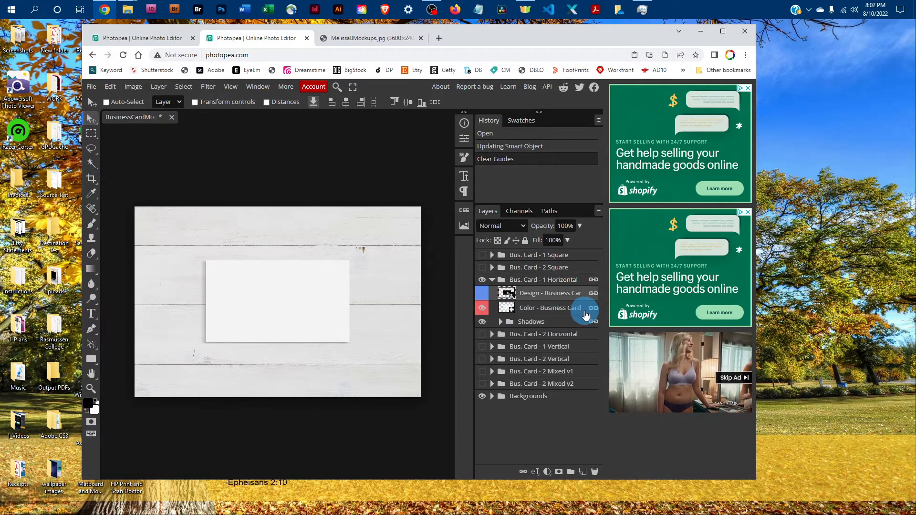
pyautogui.click(507, 308)
pyautogui.click(481, 266)
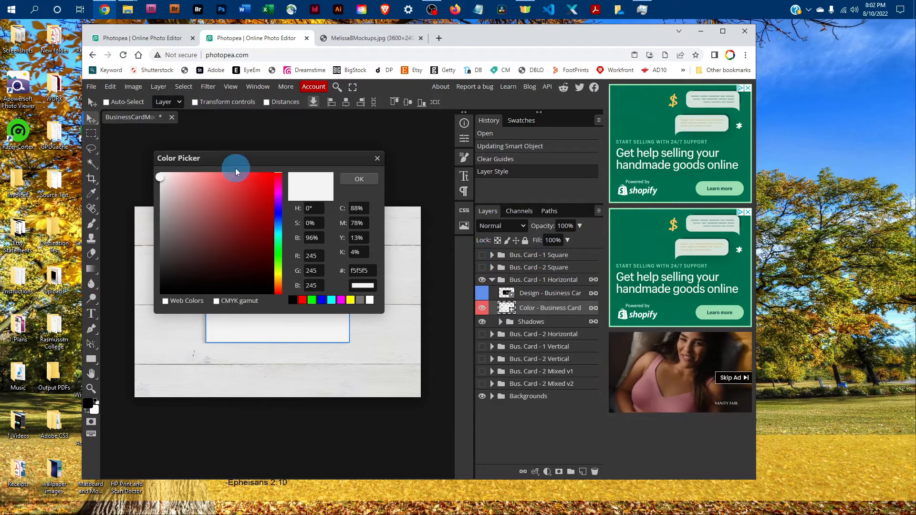
pyautogui.moveTo(231, 158); pyautogui.dragTo(337, 144)
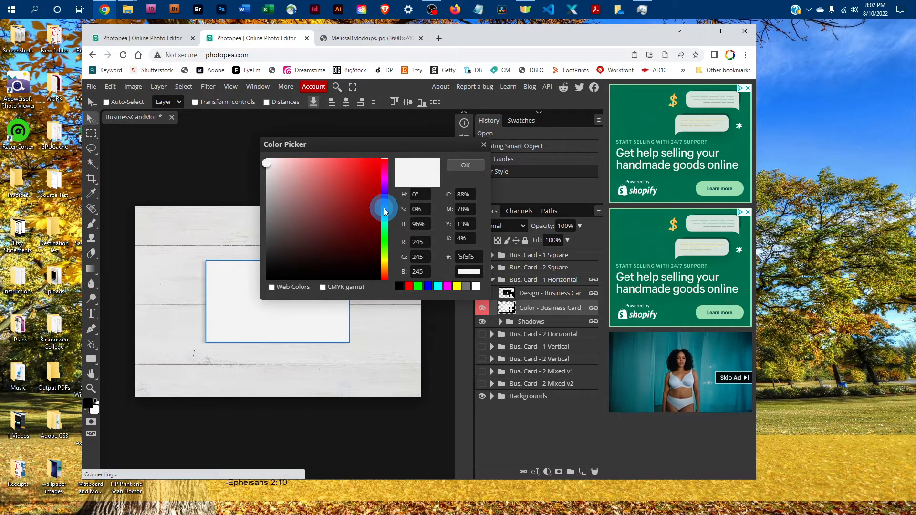
pyautogui.click(385, 208)
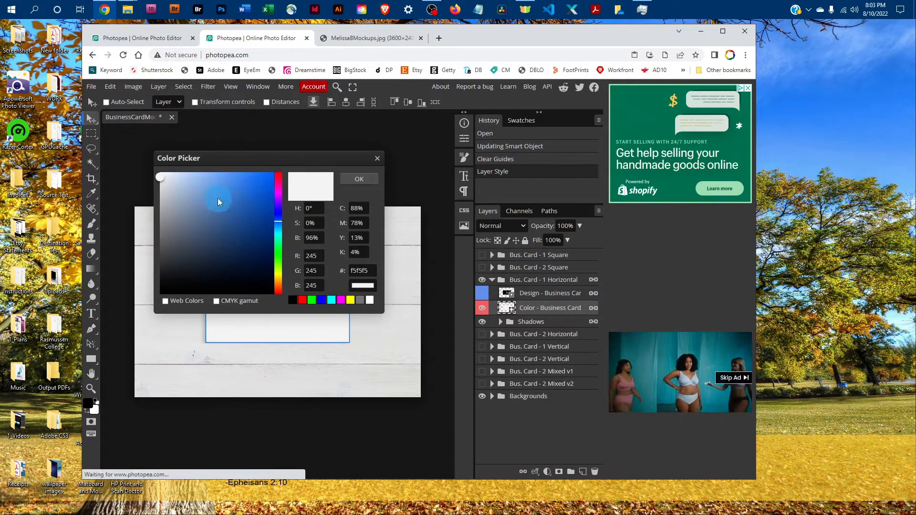
pyautogui.moveTo(202, 198)
pyautogui.mouseDown()
pyautogui.moveTo(210, 199)
pyautogui.moveTo(200, 203)
pyautogui.mouseUp()
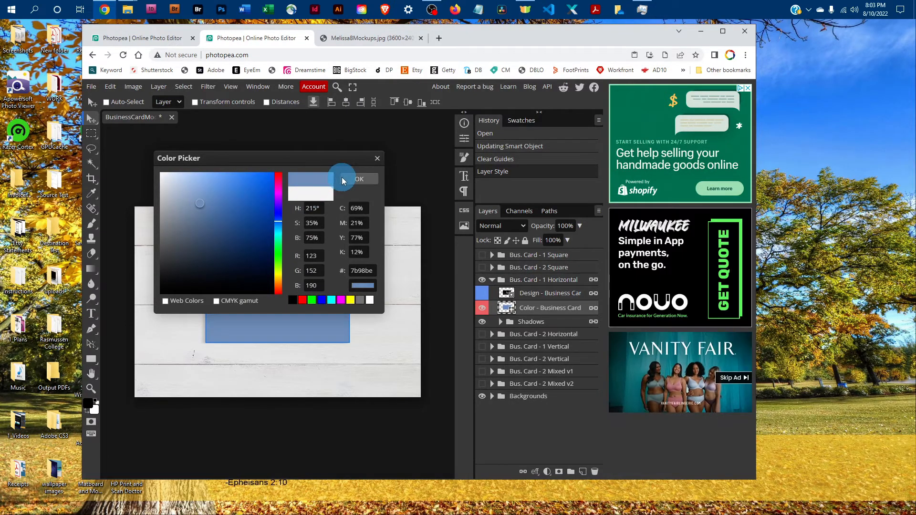
pyautogui.doubleClick(315, 258)
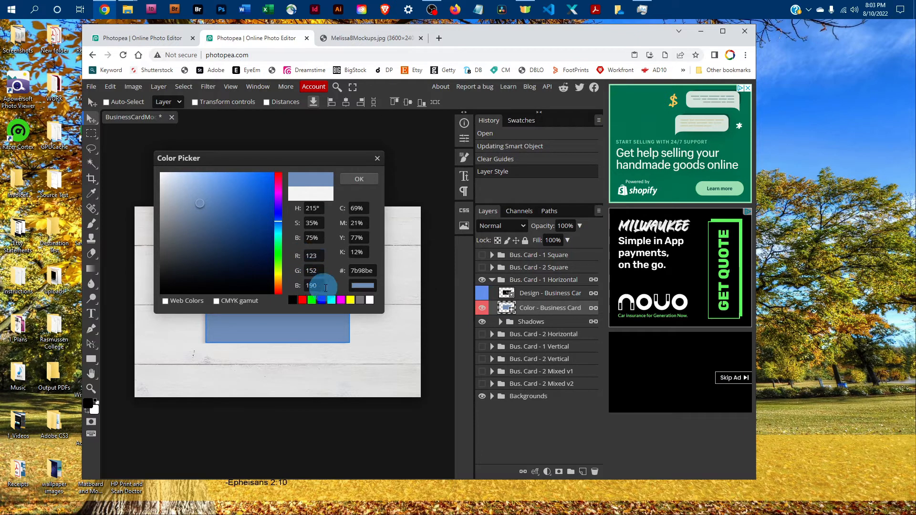
pyautogui.click(357, 208)
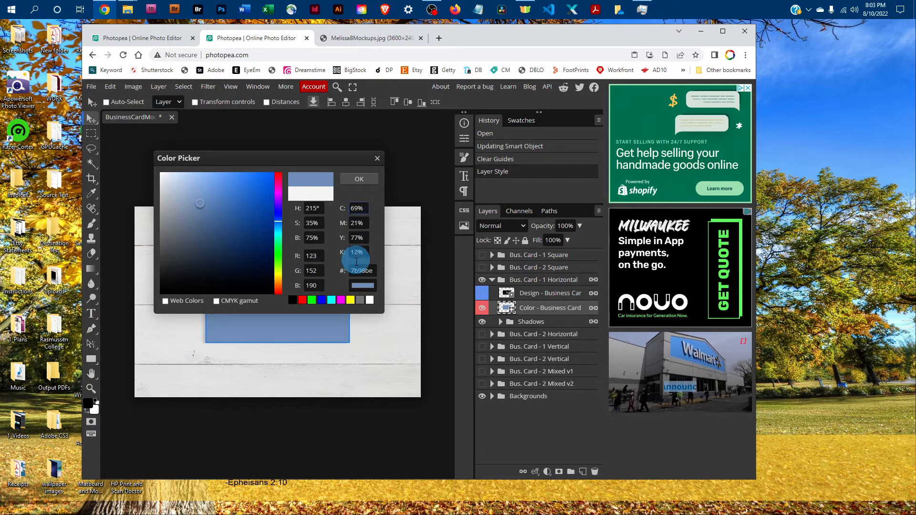
pyautogui.click(364, 184)
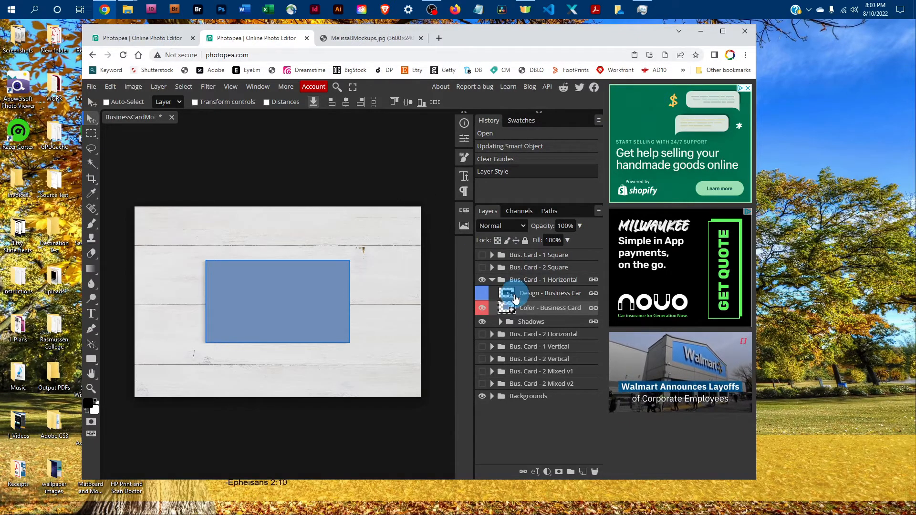
# Step: Set the fill of the Cast Shadow layer in the horizontal card's Shadows group to 51%
pyautogui.click(500, 322)
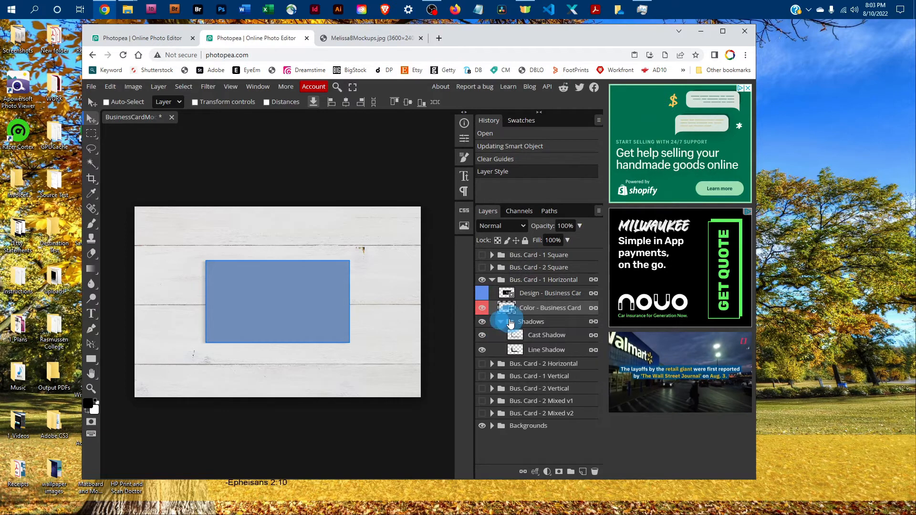
pyautogui.click(548, 336)
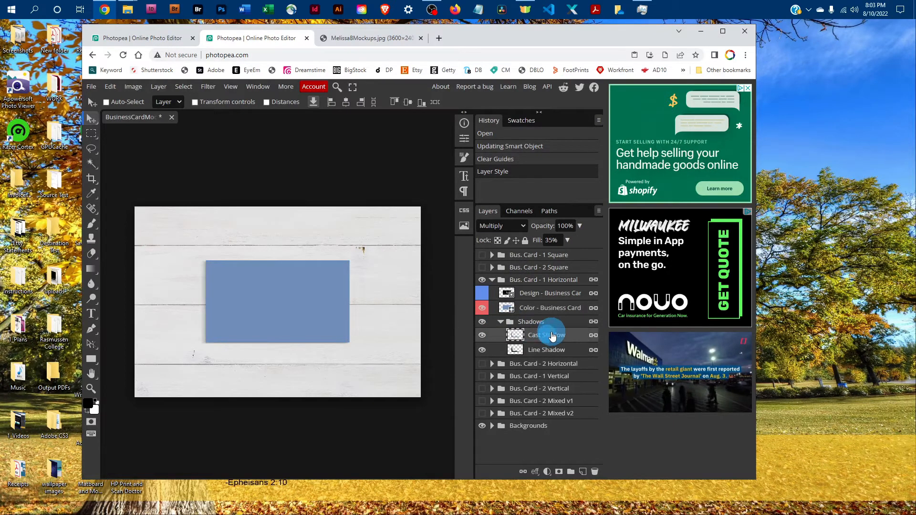
pyautogui.click(567, 241)
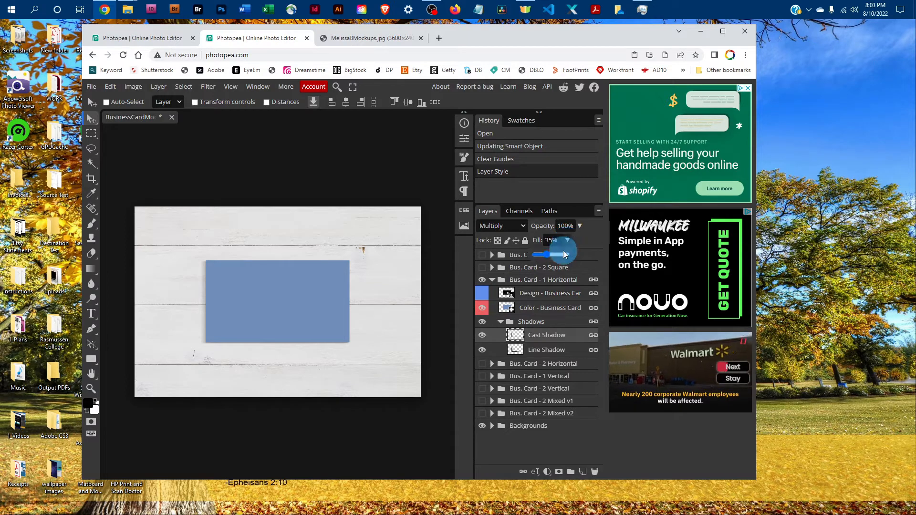
pyautogui.moveTo(547, 253); pyautogui.dragTo(559, 255)
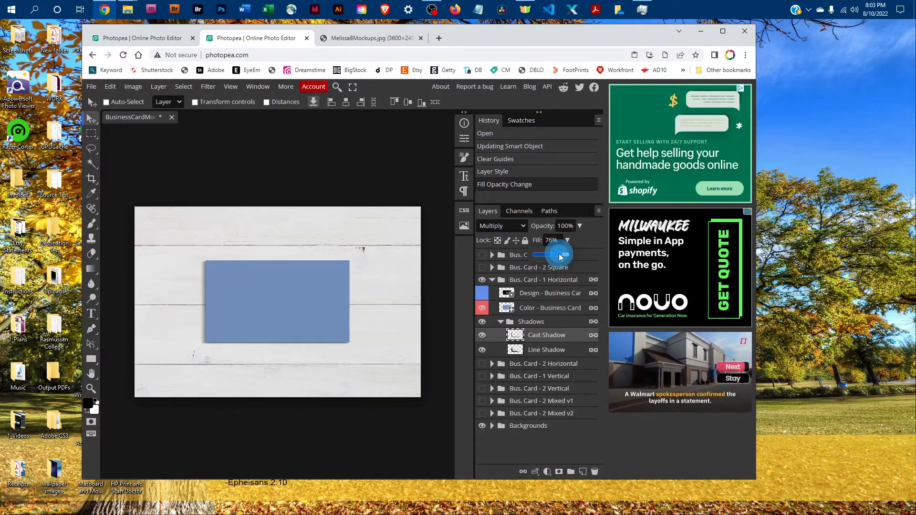
pyautogui.moveTo(548, 254); pyautogui.dragTo(543, 253)
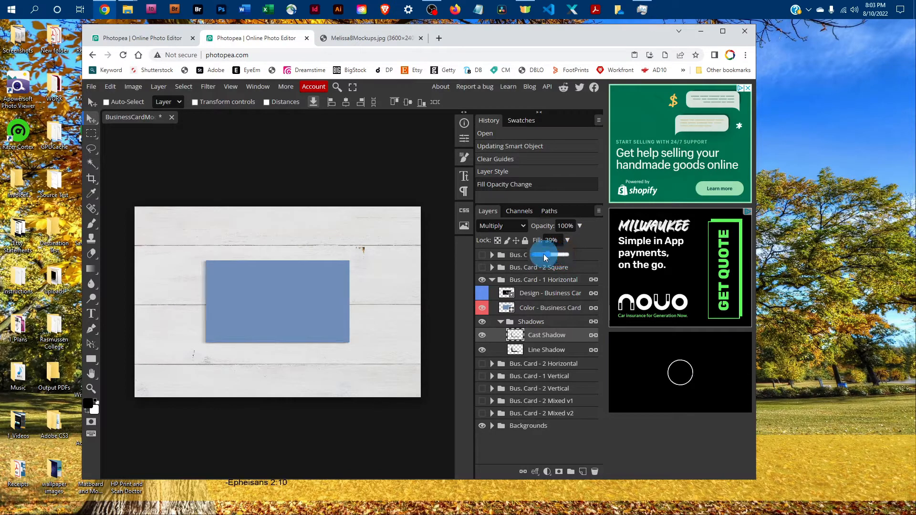
pyautogui.moveTo(550, 253); pyautogui.dragTo(551, 253)
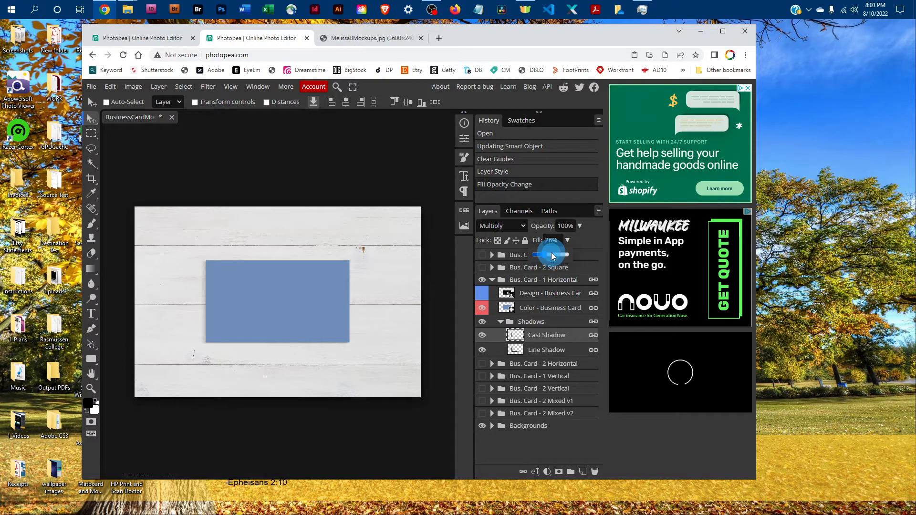
pyautogui.click(510, 285)
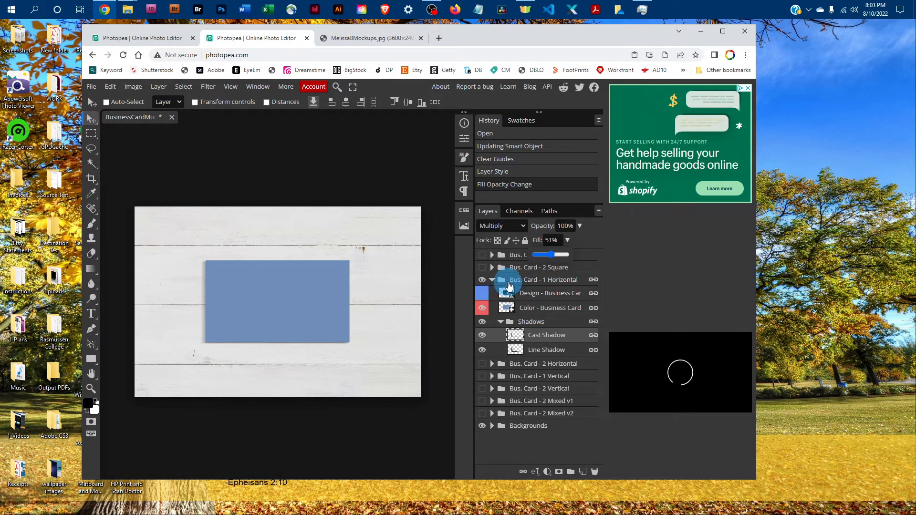
# Step: Show the Design - Business Card layer and collapse the Shadows and Bus. Card - 1 Horizontal groups
pyautogui.click(501, 321)
pyautogui.click(483, 292)
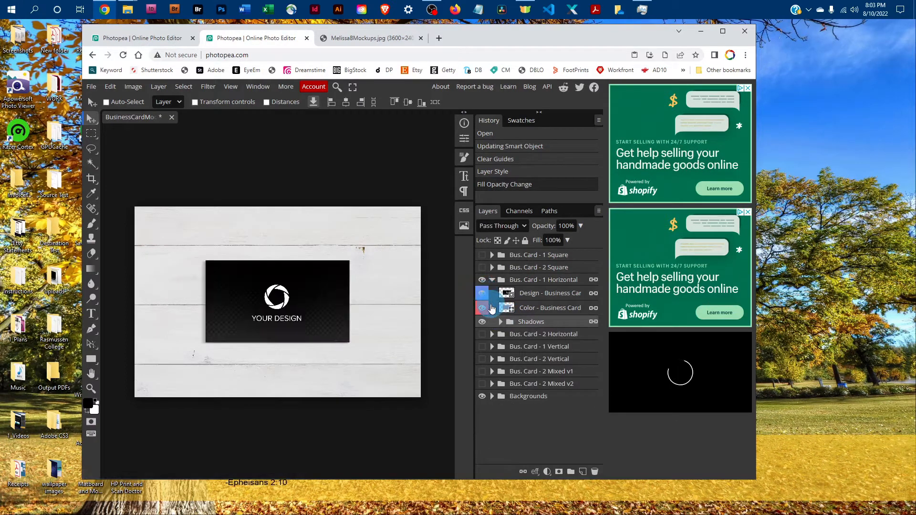
pyautogui.click(492, 282)
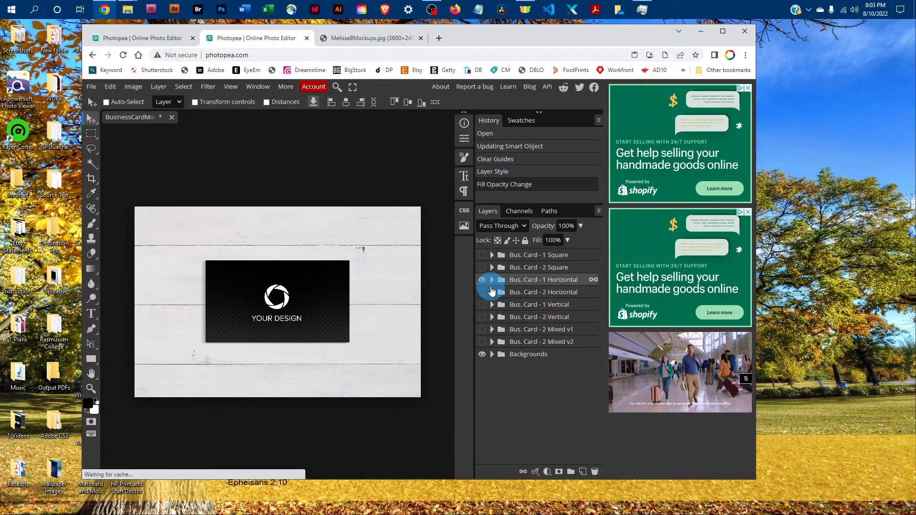
# Step: Preview the mockup without the White Wood and Gray Wood layers and without the whole Backgrounds group, restoring visibility each time
pyautogui.click(492, 356)
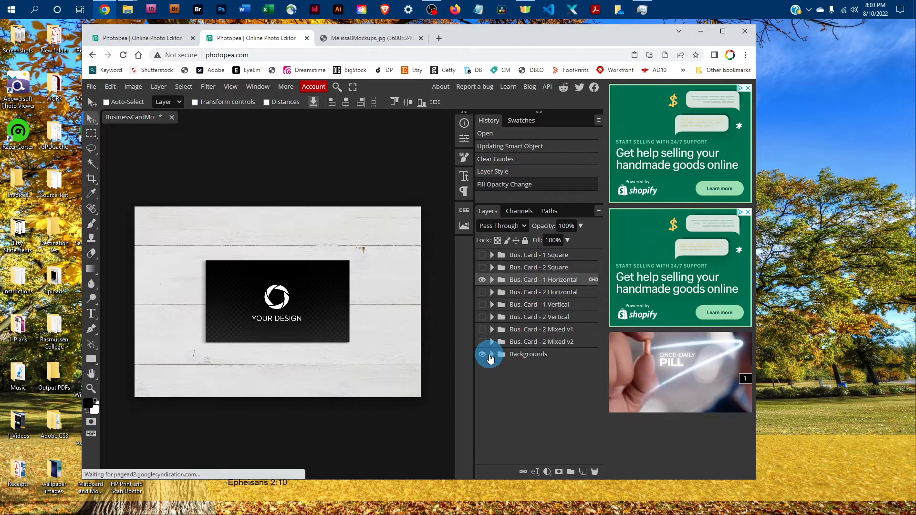
pyautogui.click(492, 355)
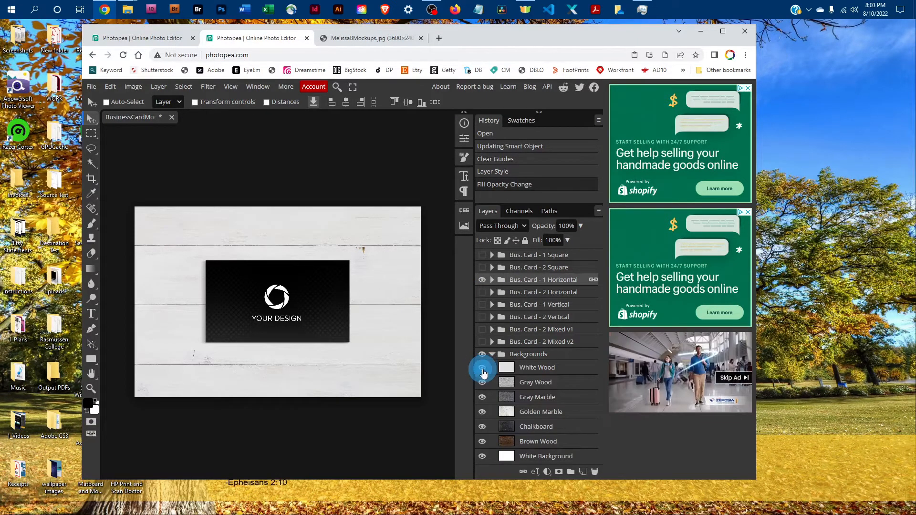
pyautogui.click(483, 367)
pyautogui.click(482, 383)
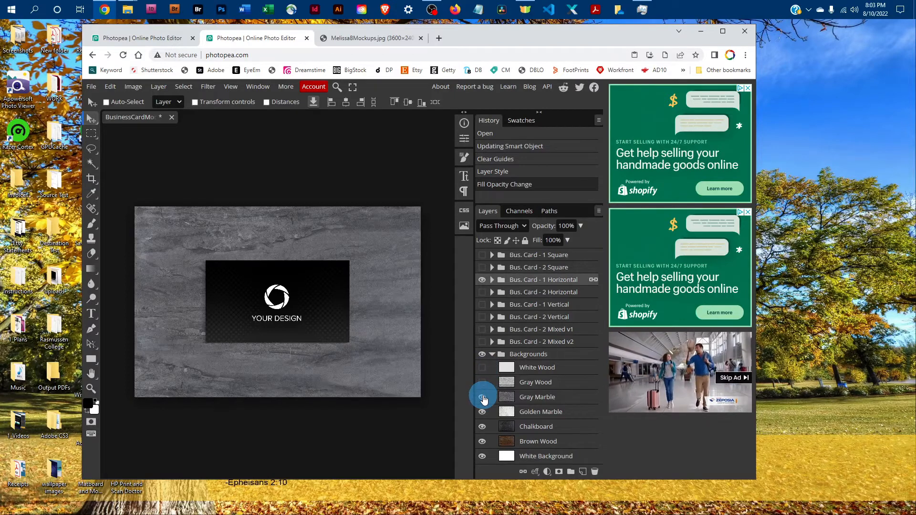
pyautogui.click(483, 382)
pyautogui.click(482, 367)
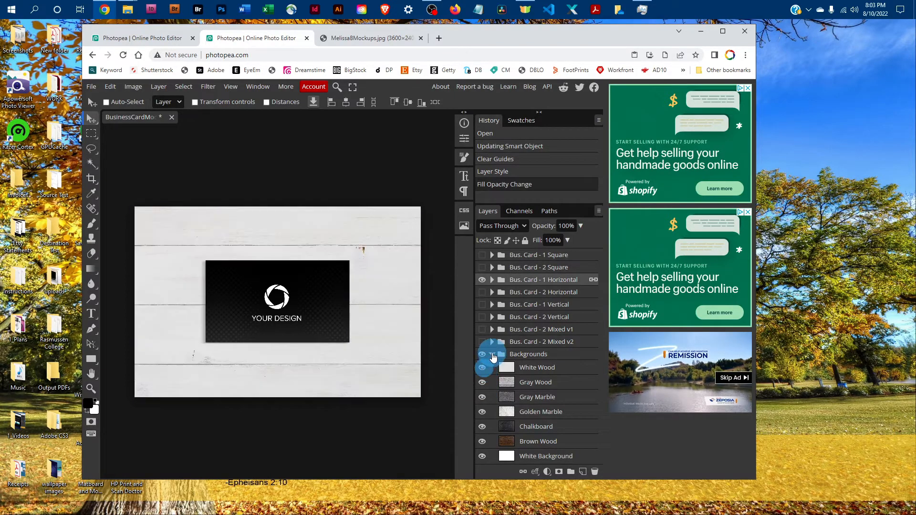
pyautogui.click(492, 354)
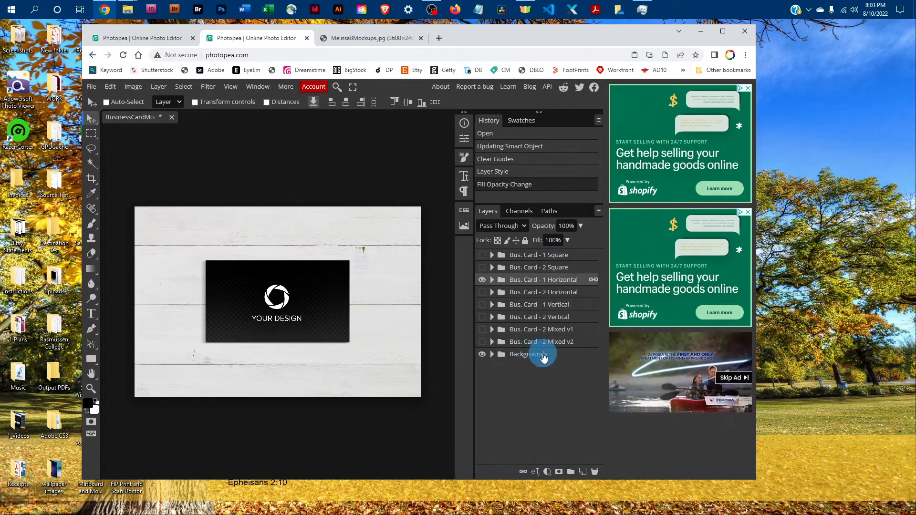
pyautogui.click(482, 354)
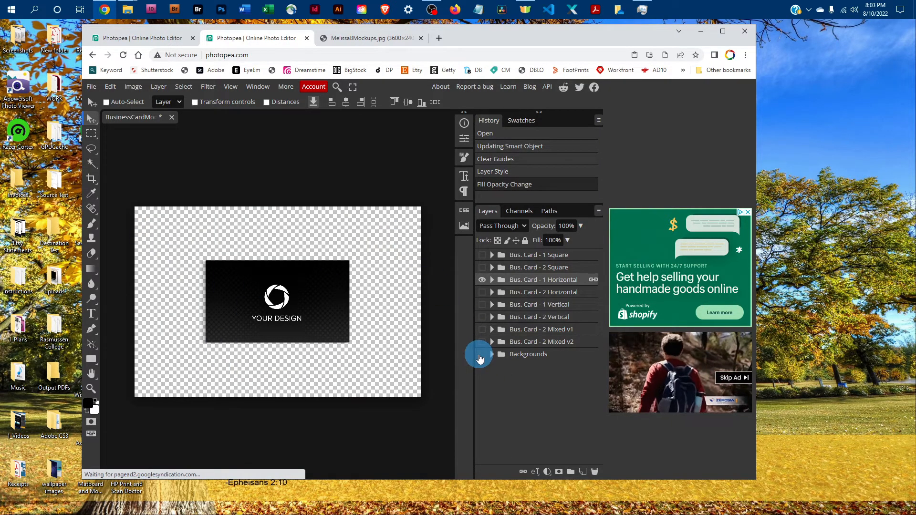
pyautogui.click(482, 355)
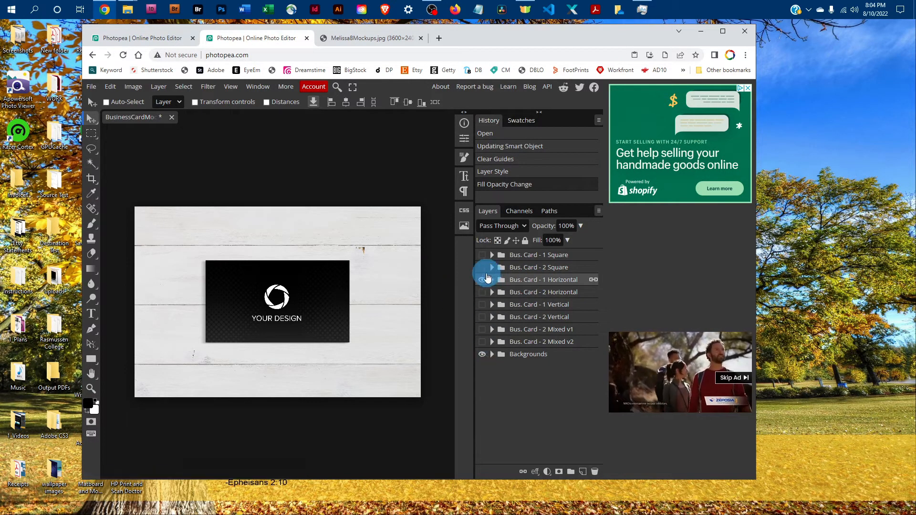
pyautogui.click(90, 89)
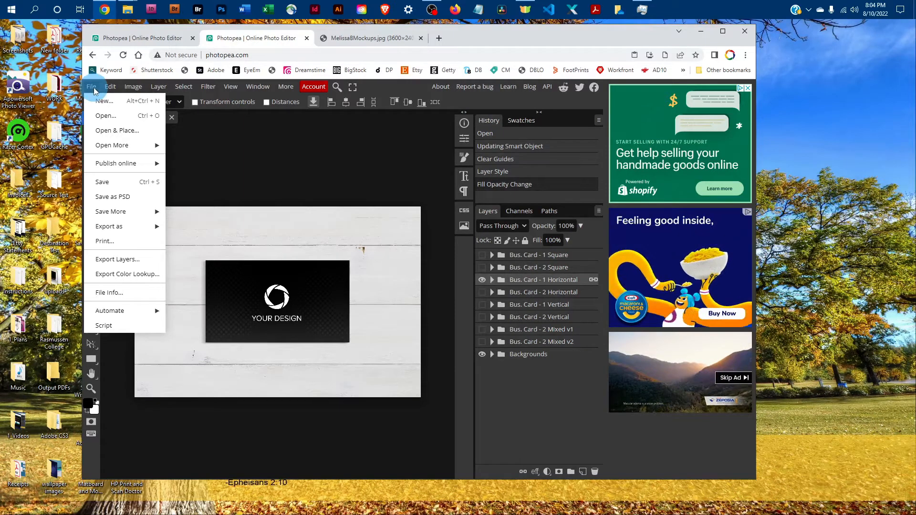
pyautogui.moveTo(123, 226)
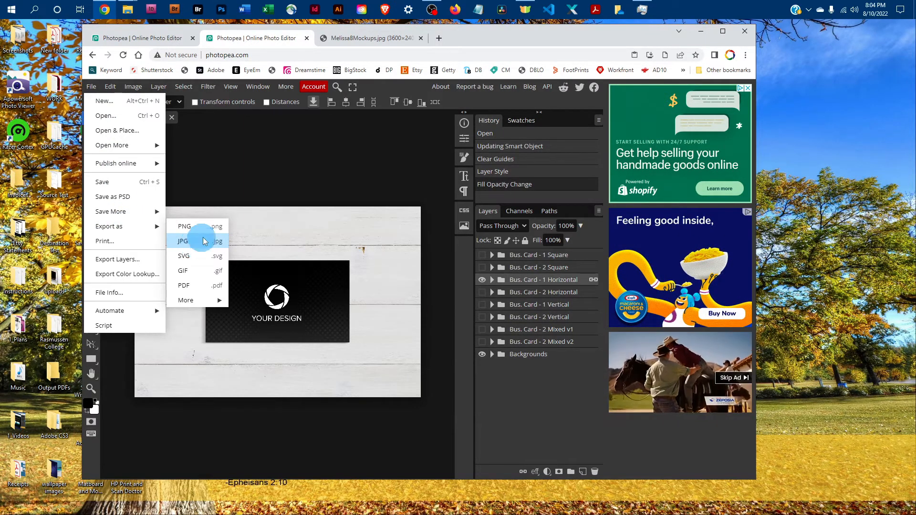
pyautogui.click(276, 176)
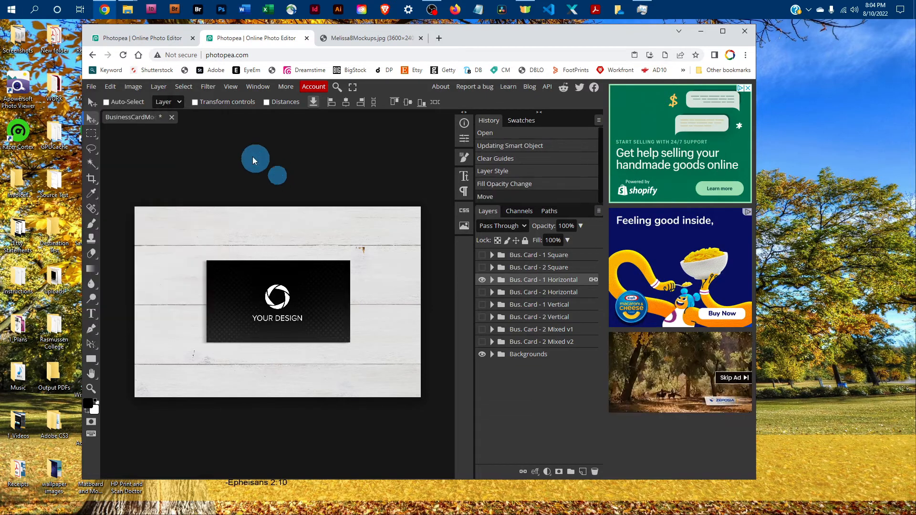
pyautogui.click(92, 87)
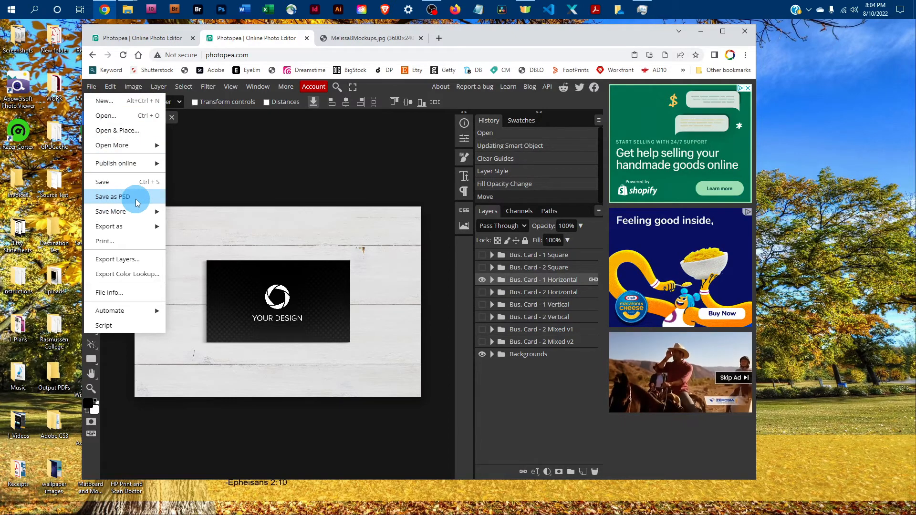
pyautogui.click(287, 185)
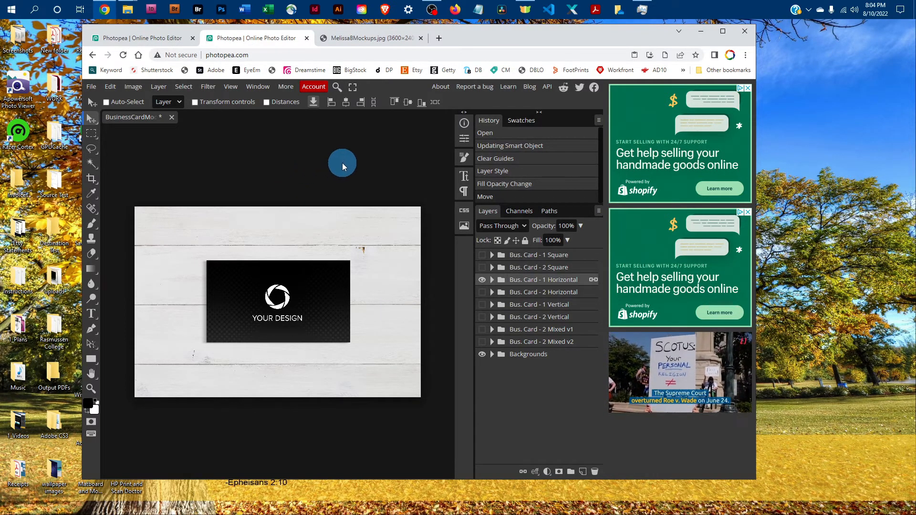
# Step: Switch to the open MelissaBMockups.jpg image
pyautogui.click(378, 42)
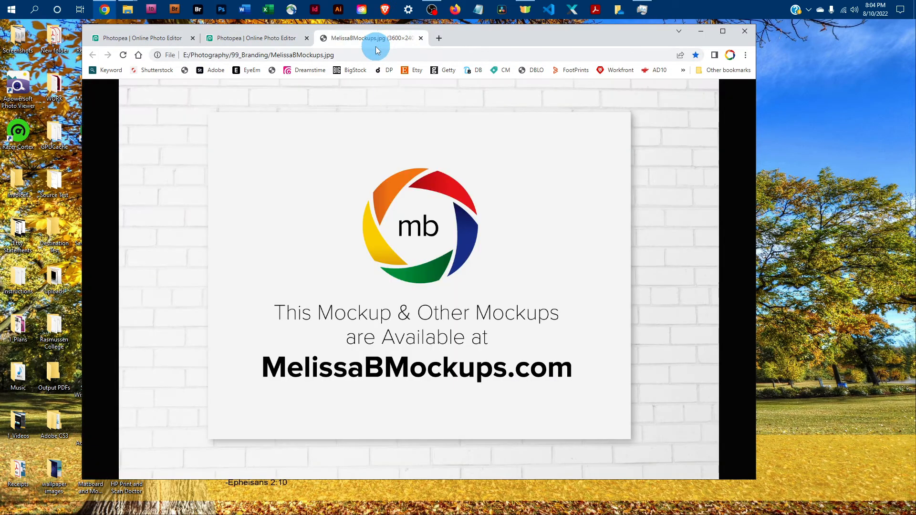